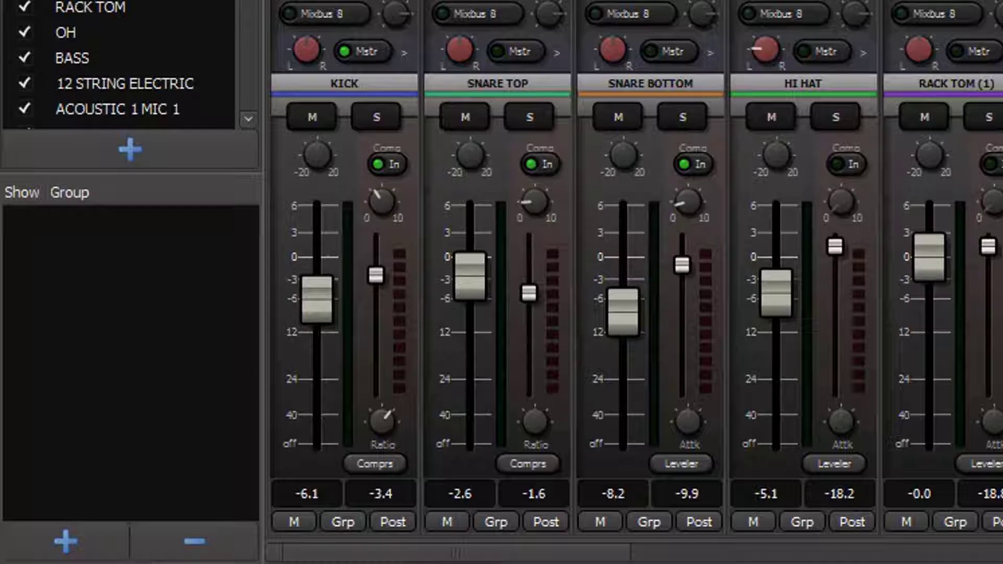
- Put the KICK channel's fader automation into Touch mode
click(289, 525)
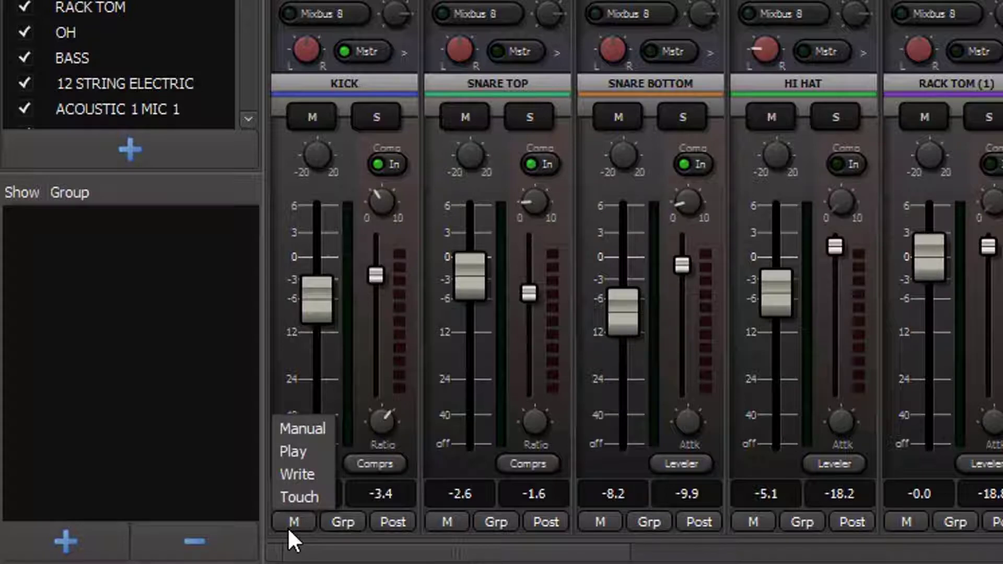
click(291, 498)
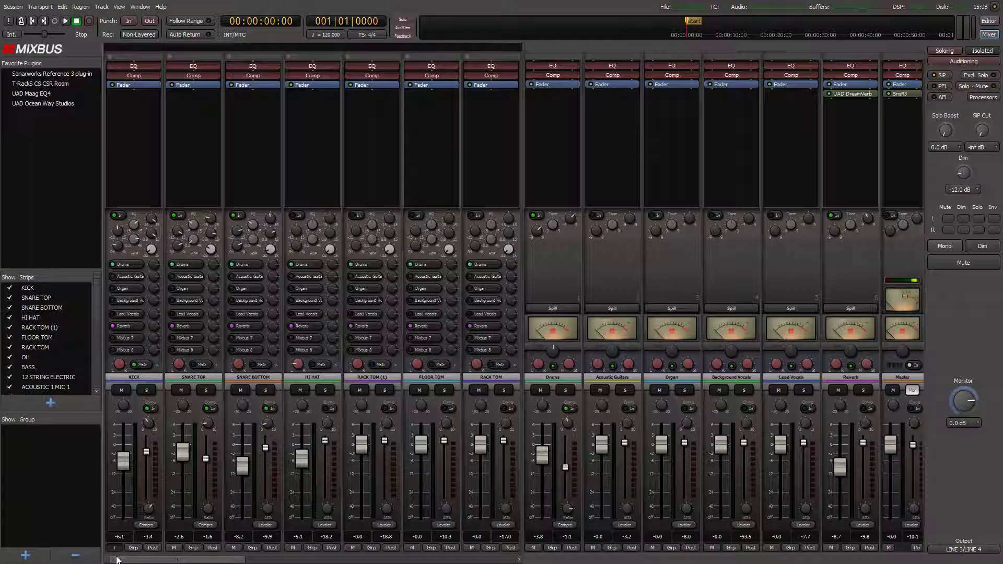
- Play the song and ride the KICK fader up toward about -4.2 dB, stopping at 00:00:57:20
key(space)
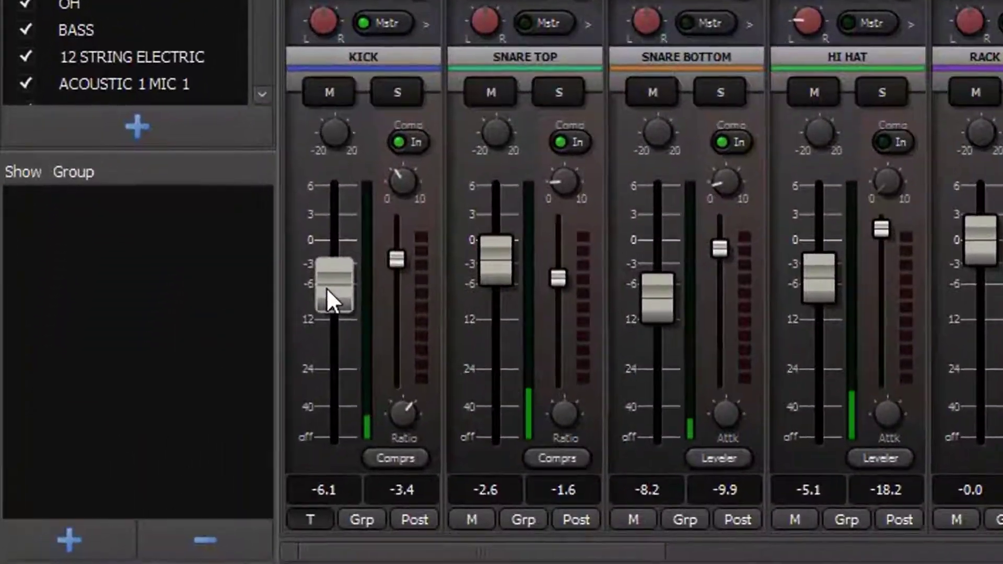
drag(327, 289, 331, 257)
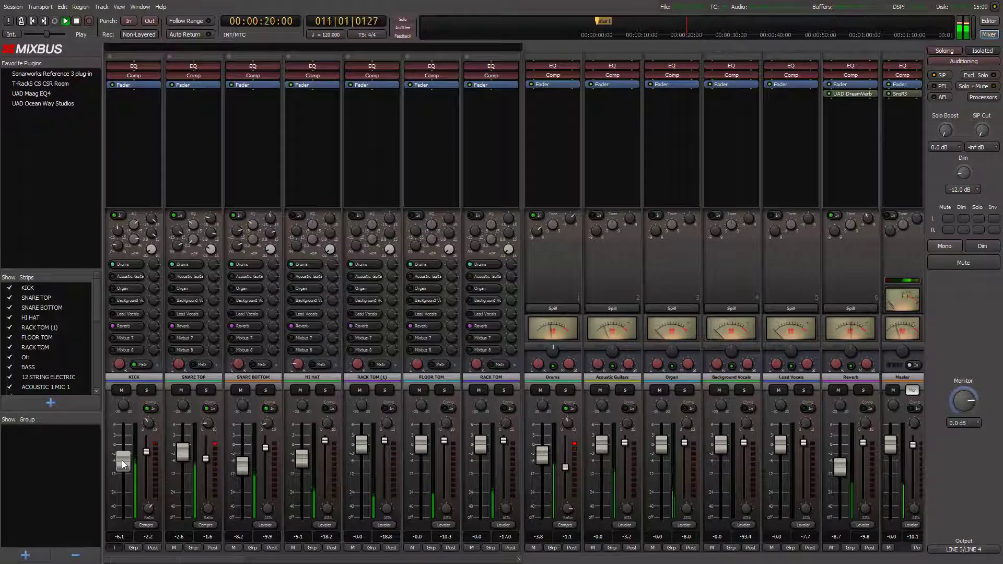
mouse_move(124, 465)
mouse_down()
mouse_move(125, 448)
mouse_move(125, 468)
mouse_up()
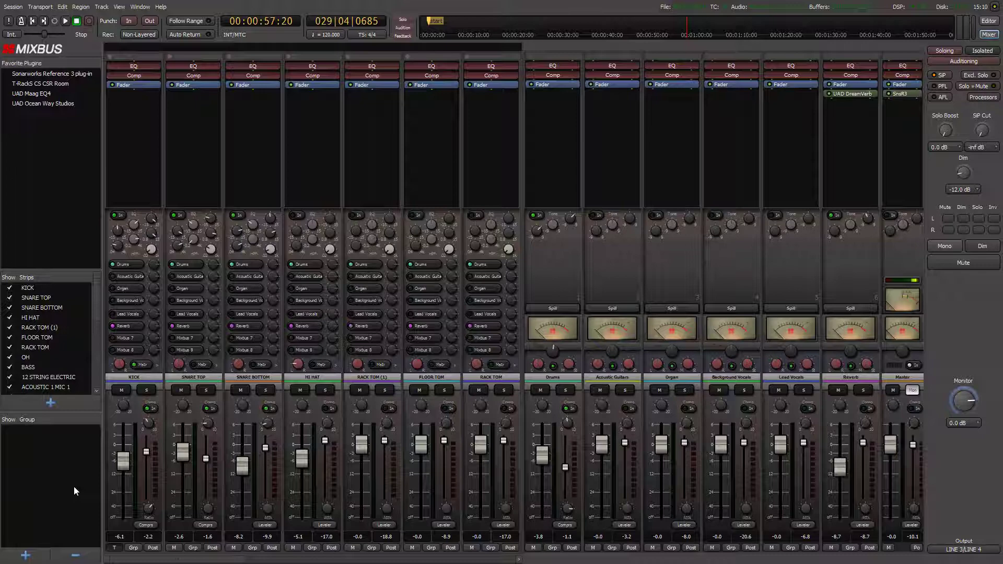
- In the Editor, show the Fader automation lane under the KICK track
key(alt+e)
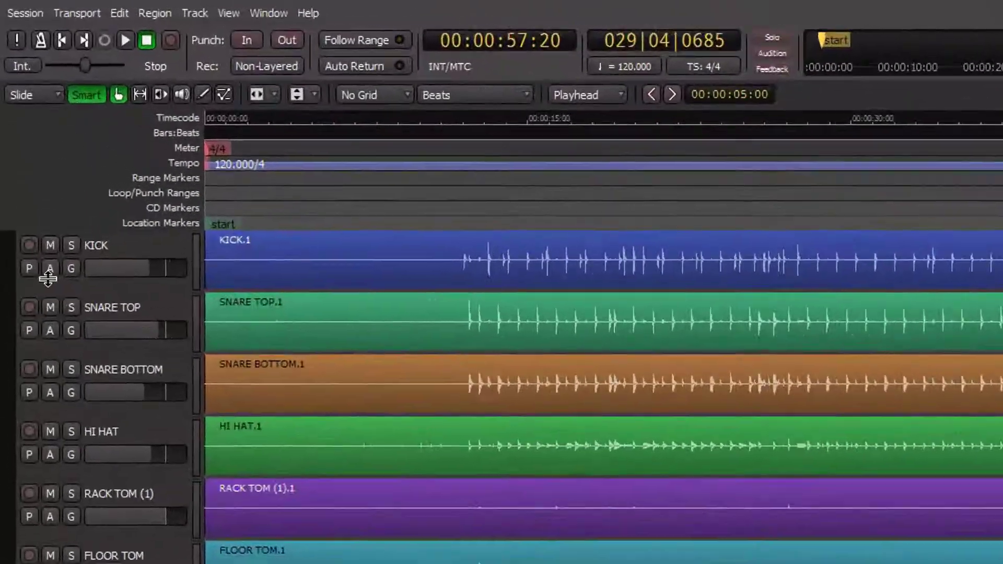
click(49, 268)
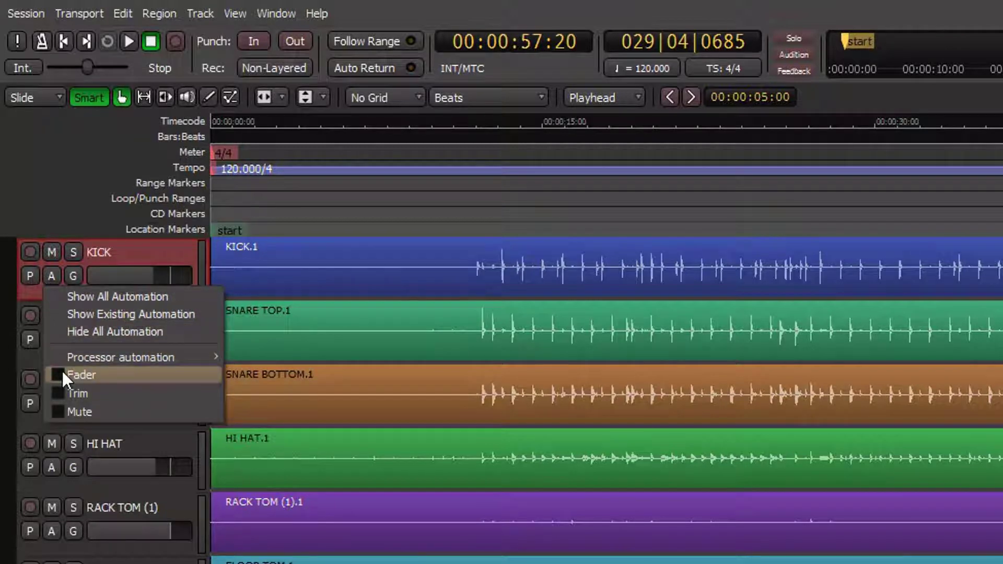
click(62, 372)
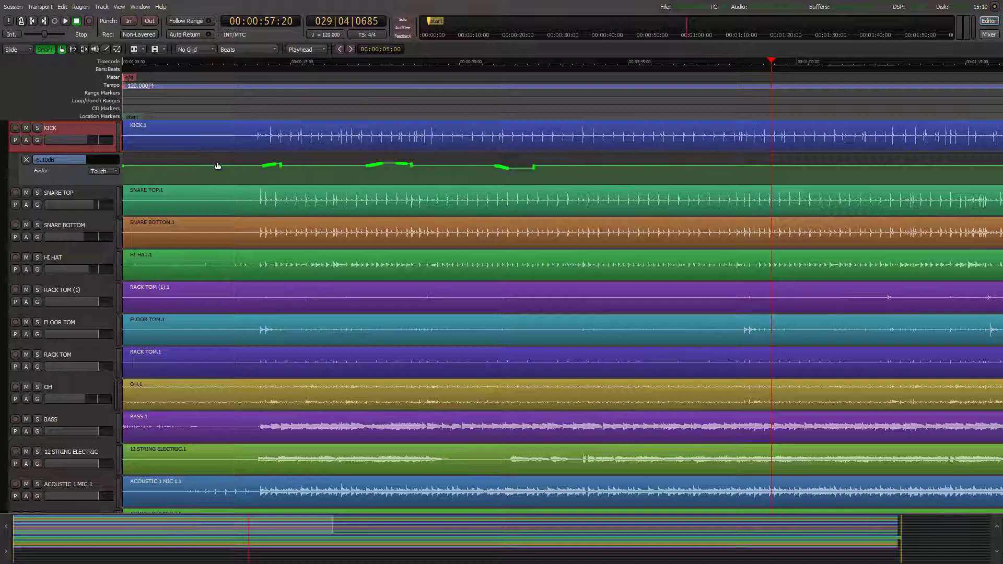
- Move the playhead back to about 9 seconds and set the KICK lane to Play
click(224, 71)
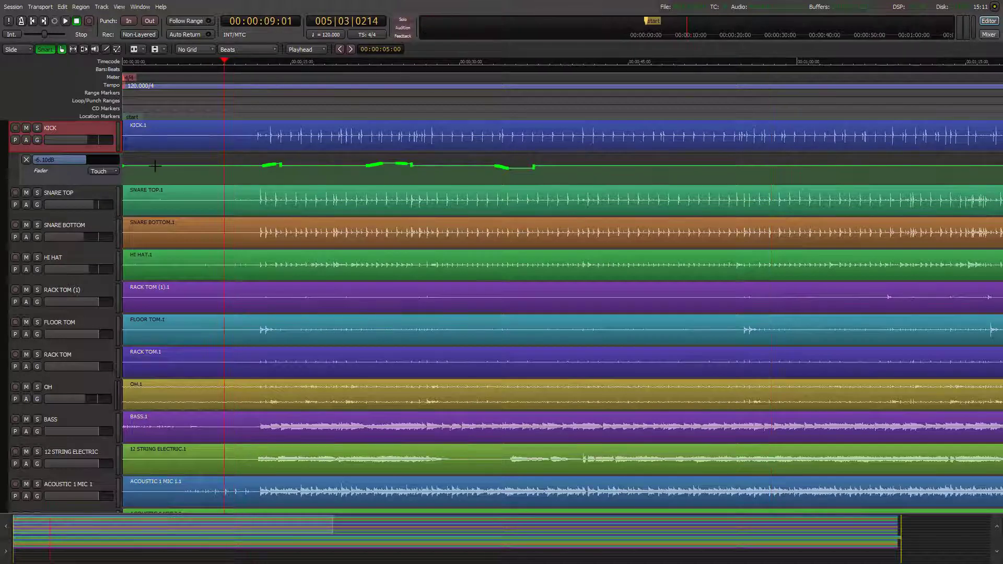
click(114, 171)
click(105, 155)
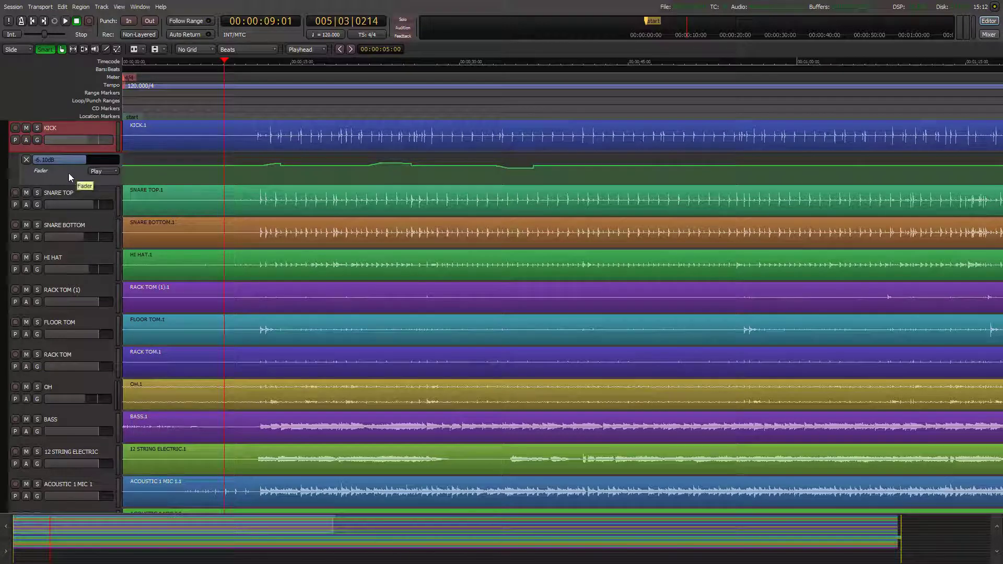
- Add a Fader automation lane to the SNARE TOP track in the editor
click(26, 205)
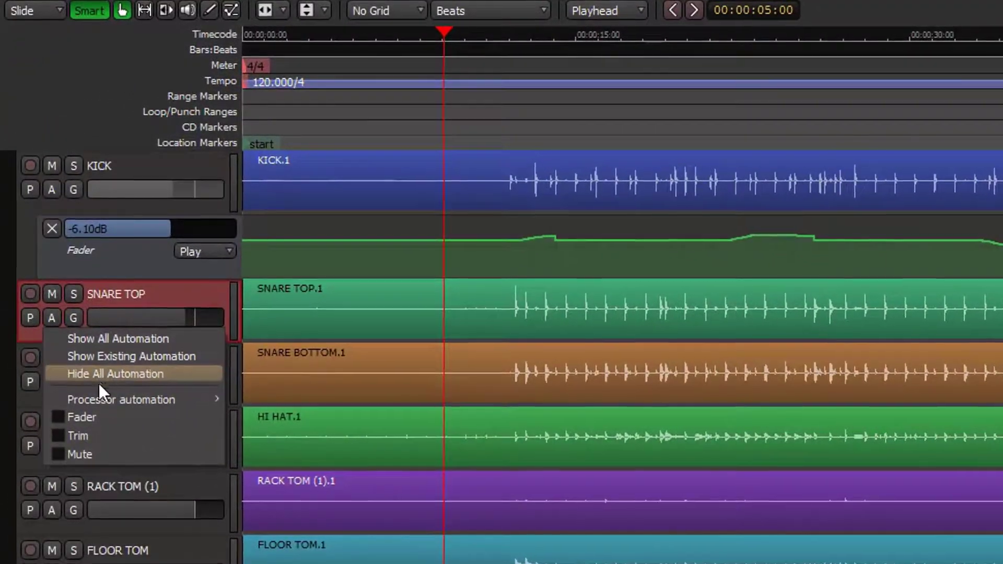
mouse_move(69, 298)
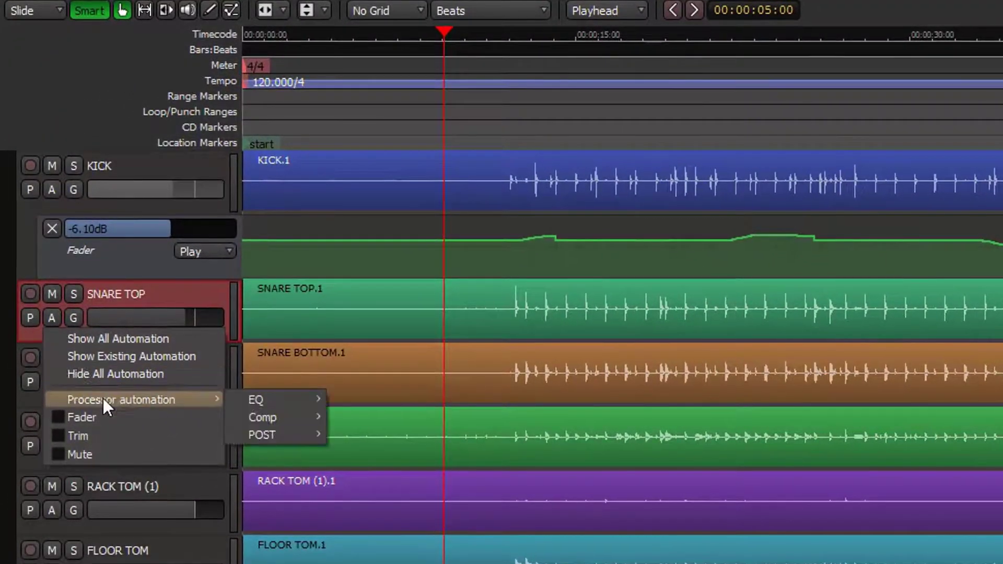
mouse_move(253, 398)
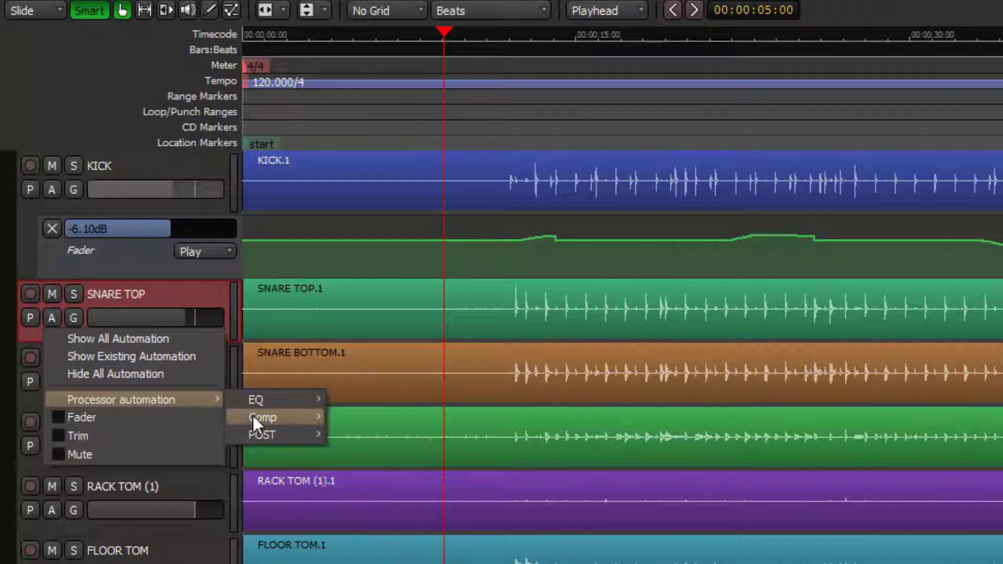
mouse_move(253, 415)
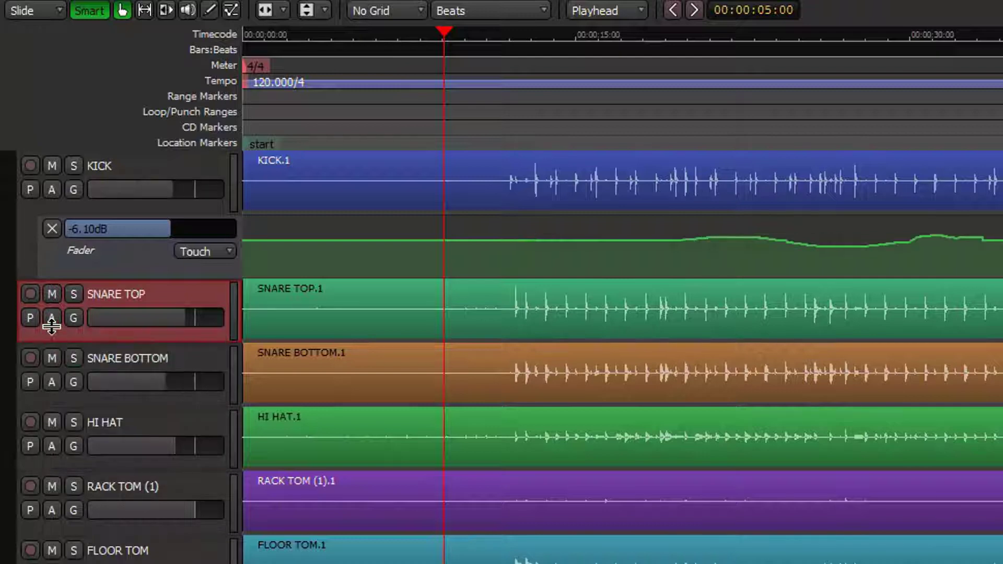
click(51, 321)
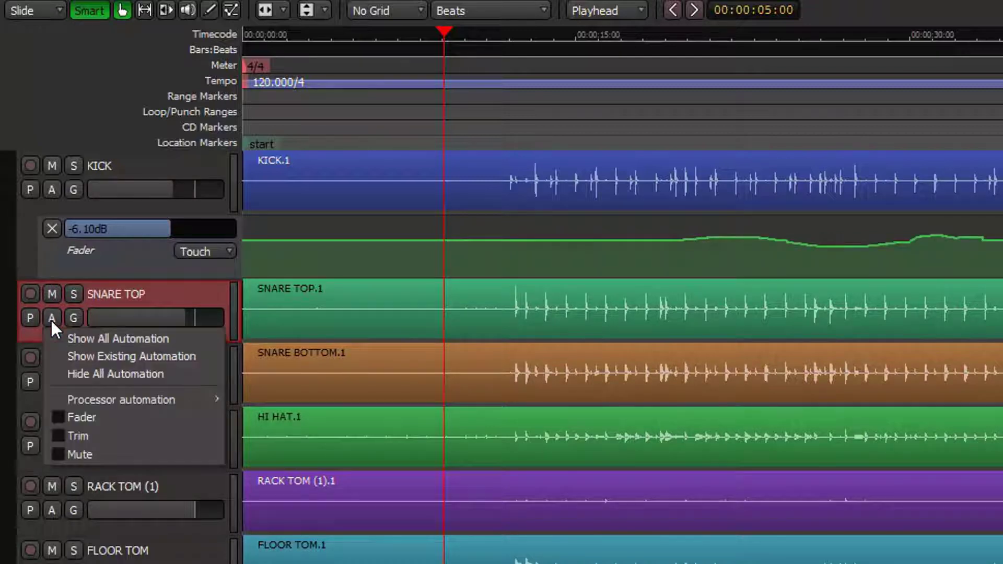
click(64, 416)
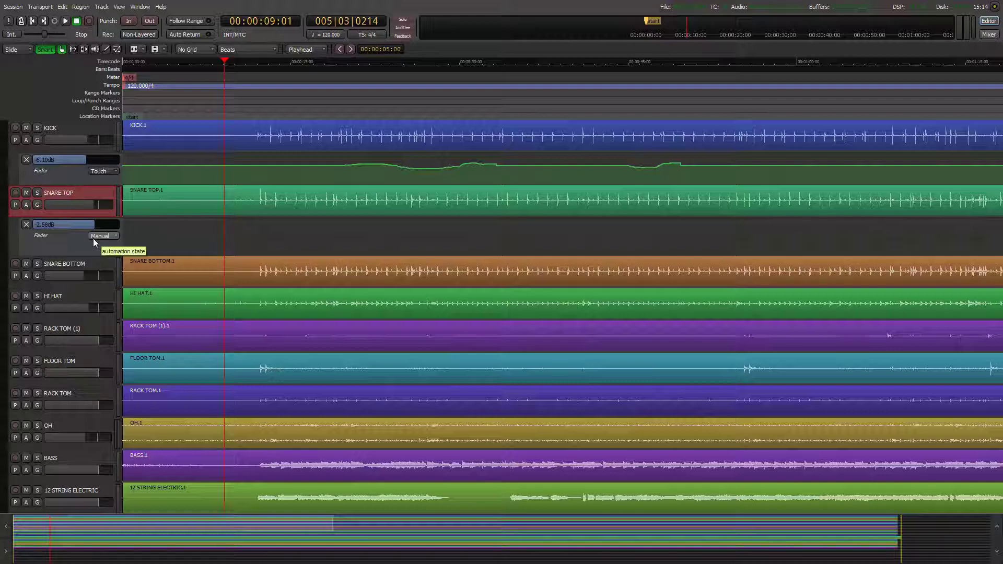
- Record a Touch-mode dip on the SNARE TOP fader during playback, then switch its lane to Play
click(93, 238)
click(98, 264)
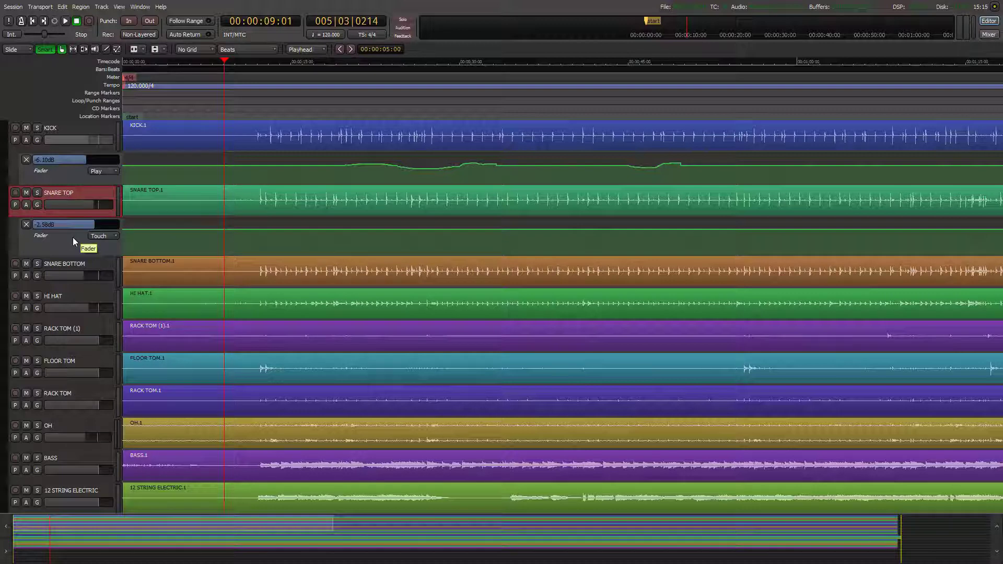
key(space)
mouse_move(84, 228)
mouse_down()
mouse_move(93, 224)
mouse_move(68, 225)
mouse_up()
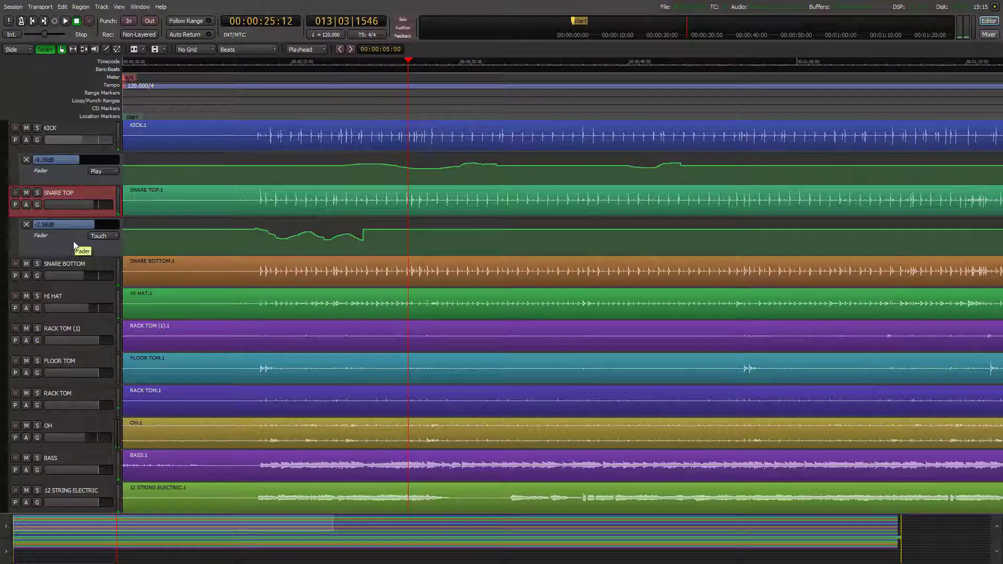
click(112, 237)
click(107, 218)
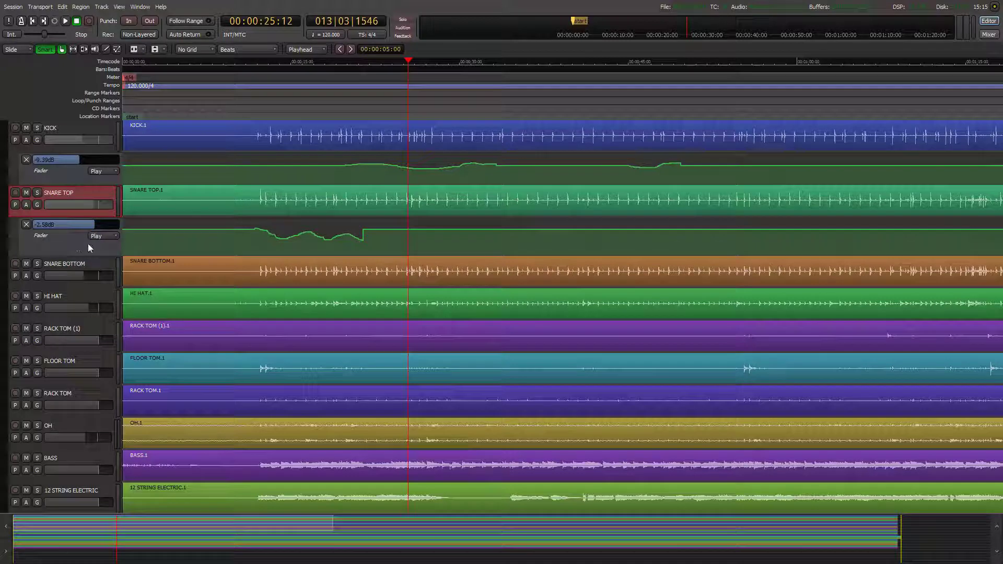
- Add a Fader automation lane for Snare Bottom and drag it taller
click(26, 277)
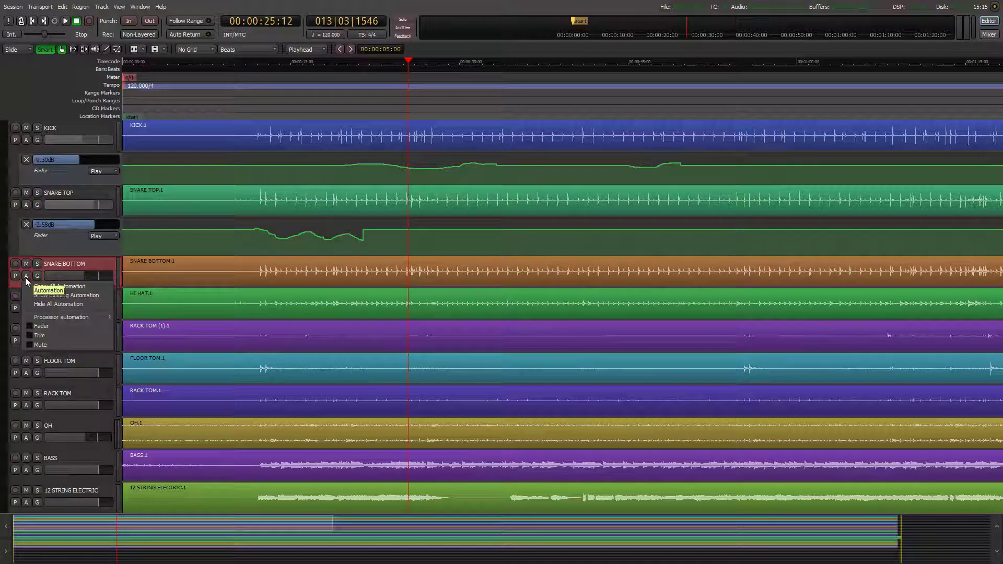
click(30, 327)
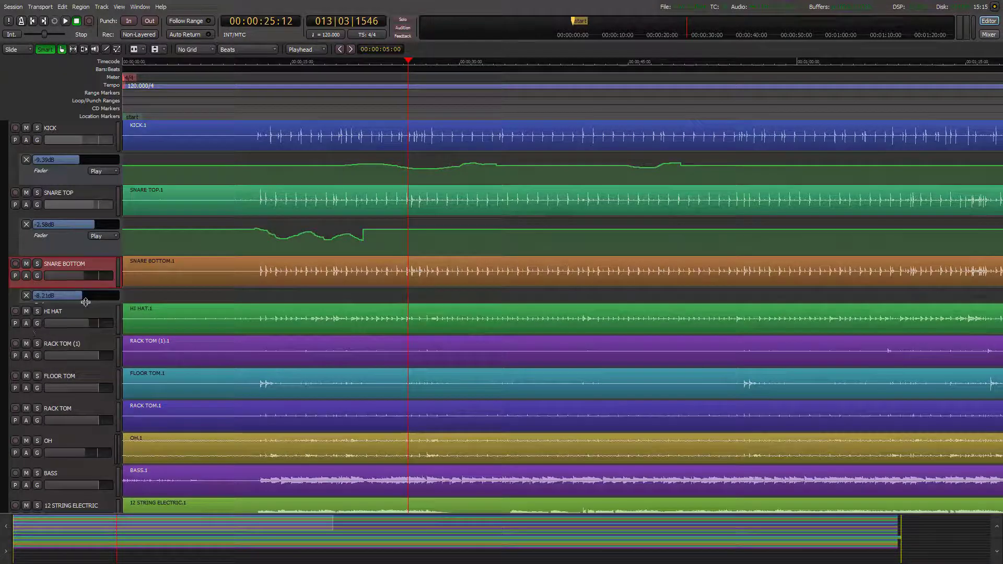
drag(86, 301, 83, 342)
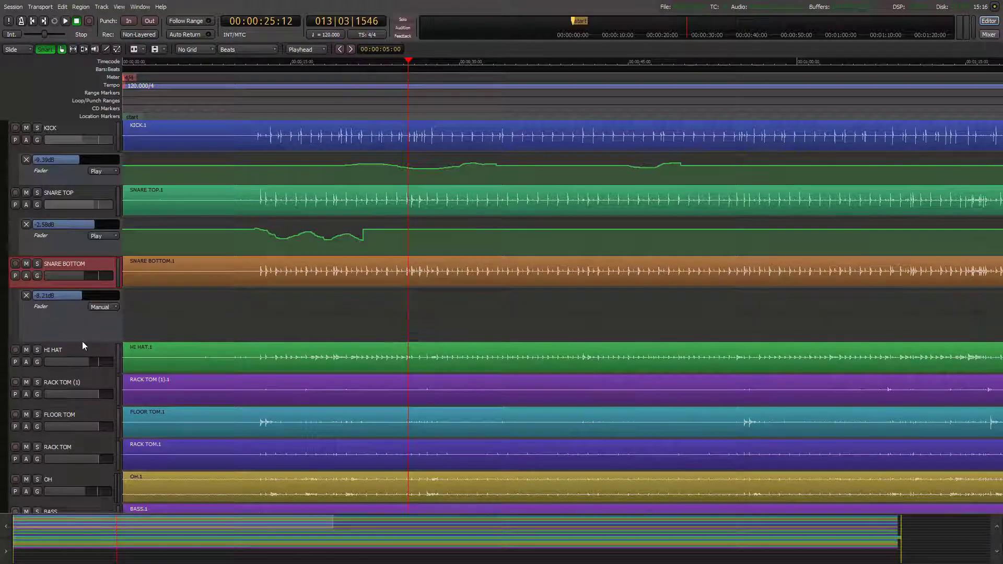
- Set the Snare Bottom lane's automation mode to Touch, then to Write
click(112, 306)
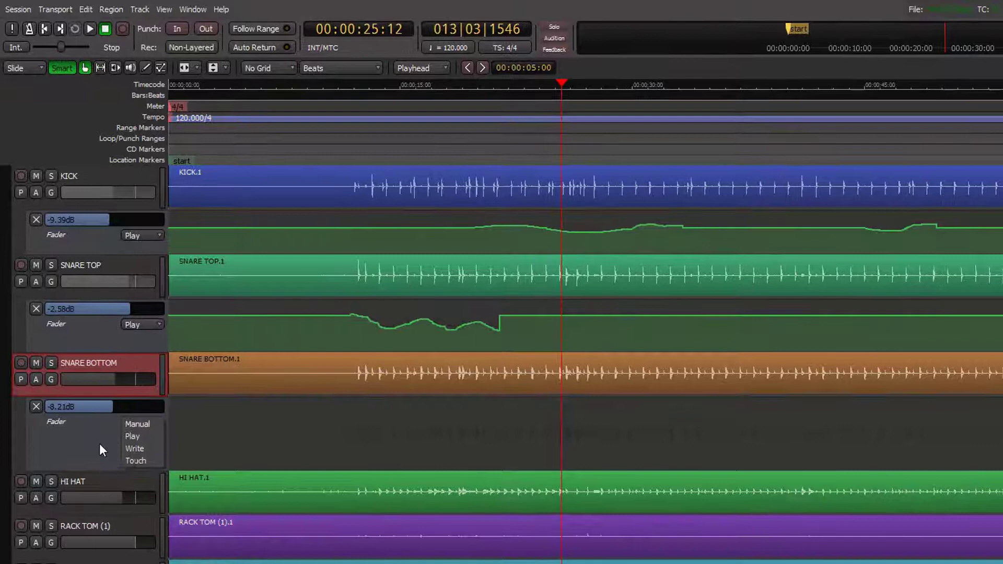
click(134, 460)
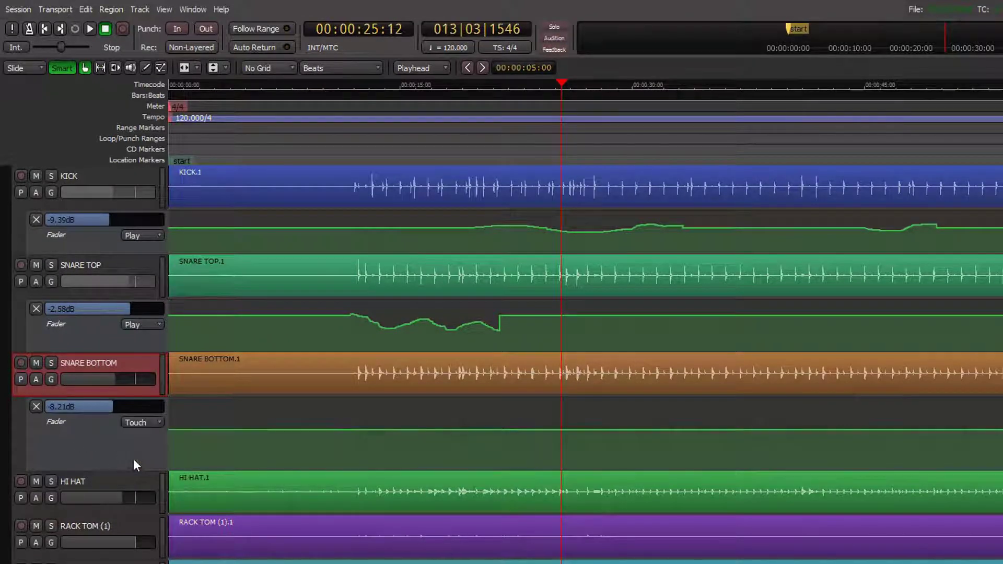
click(158, 423)
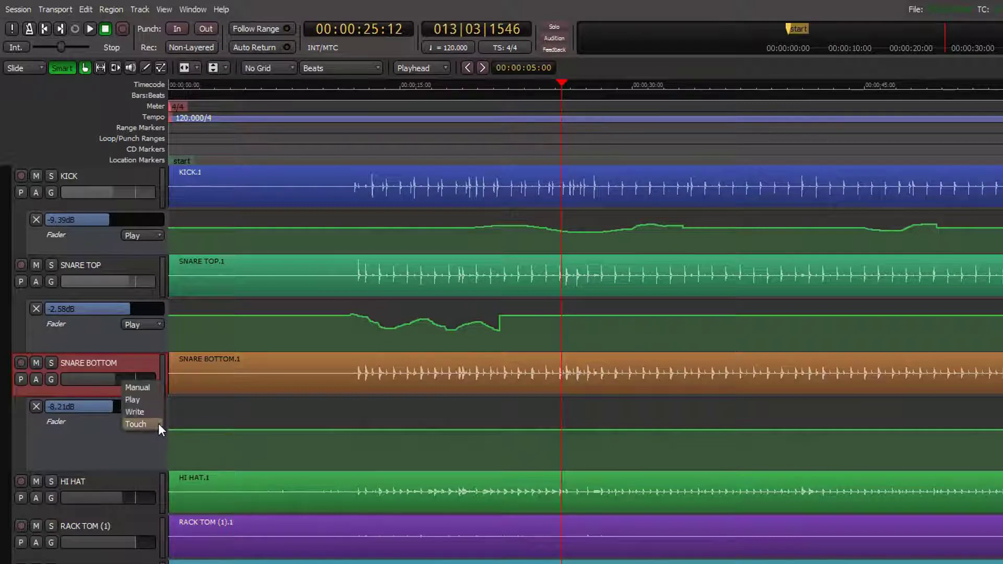
click(147, 409)
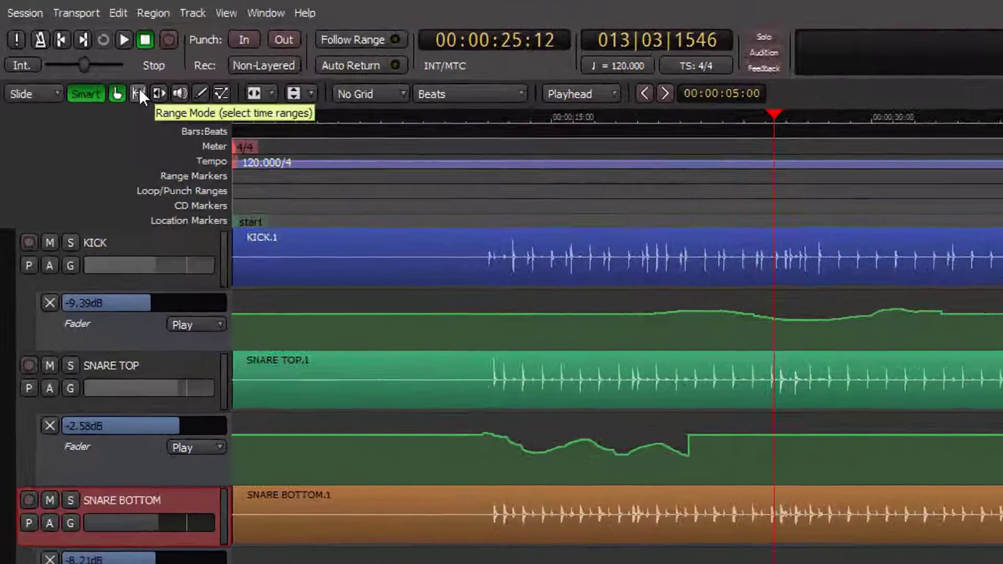
- Select a short range near 00:00:25 on Snare Bottom's lane and draw it down to -19.0 dB
click(139, 93)
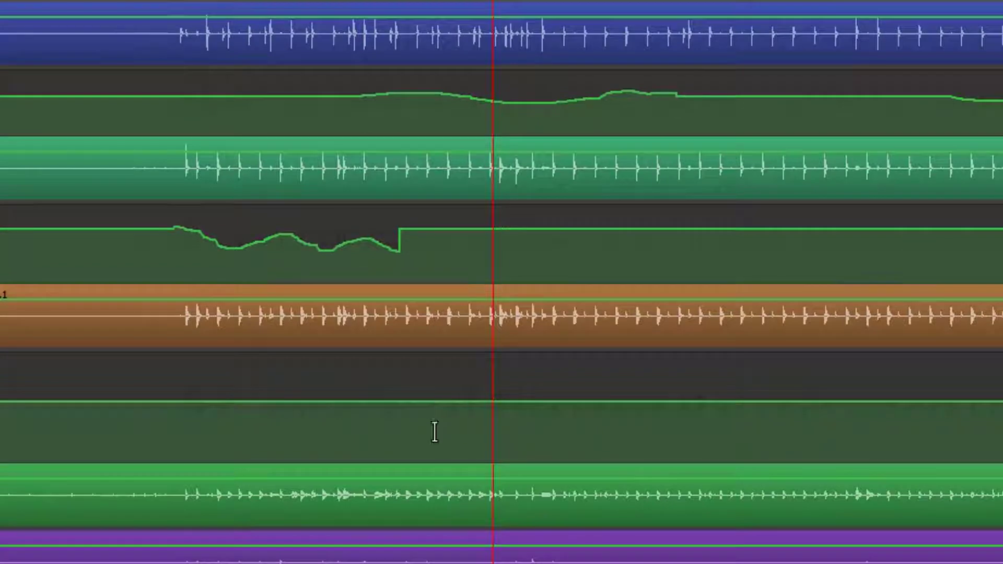
drag(437, 422, 491, 424)
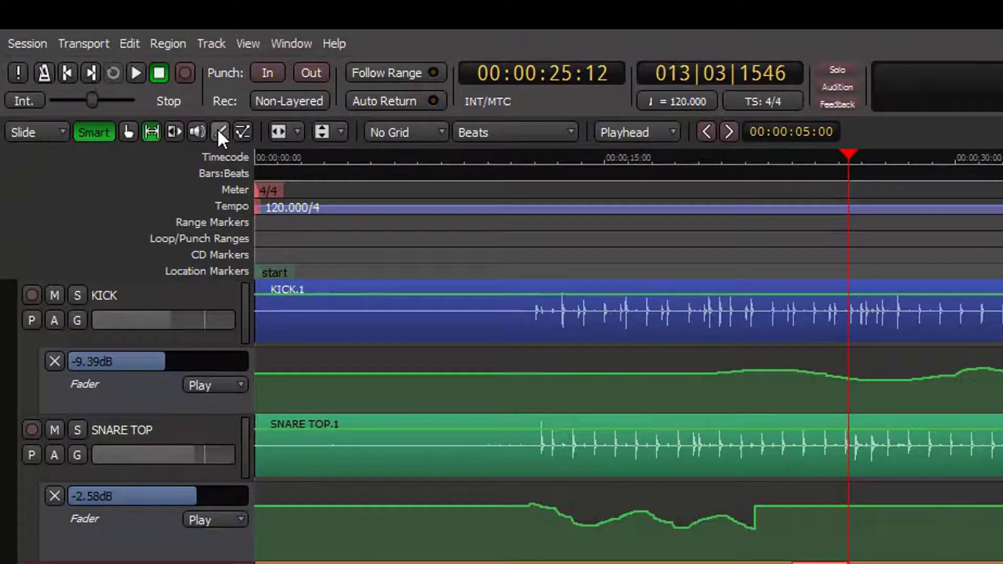
click(219, 131)
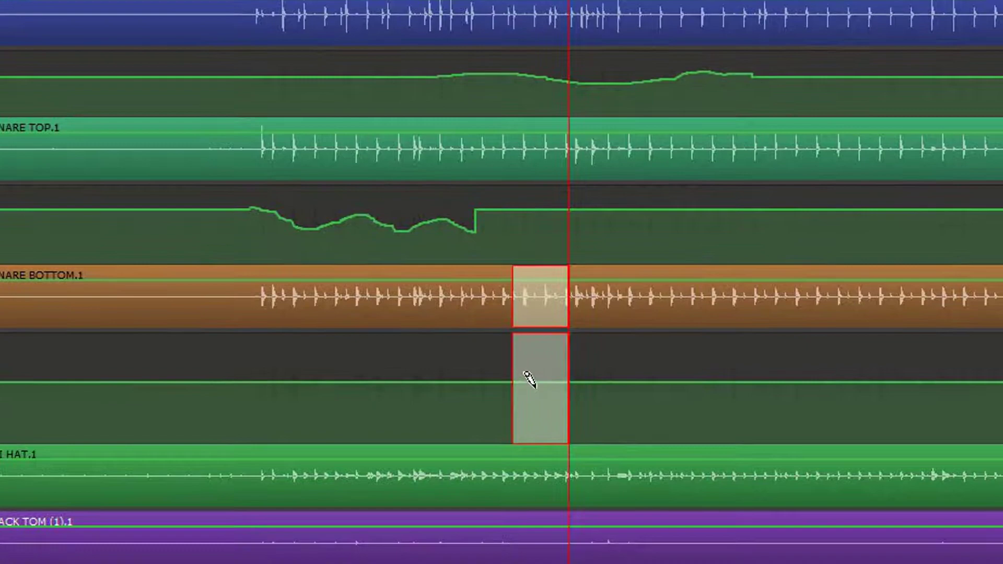
drag(529, 382, 533, 402)
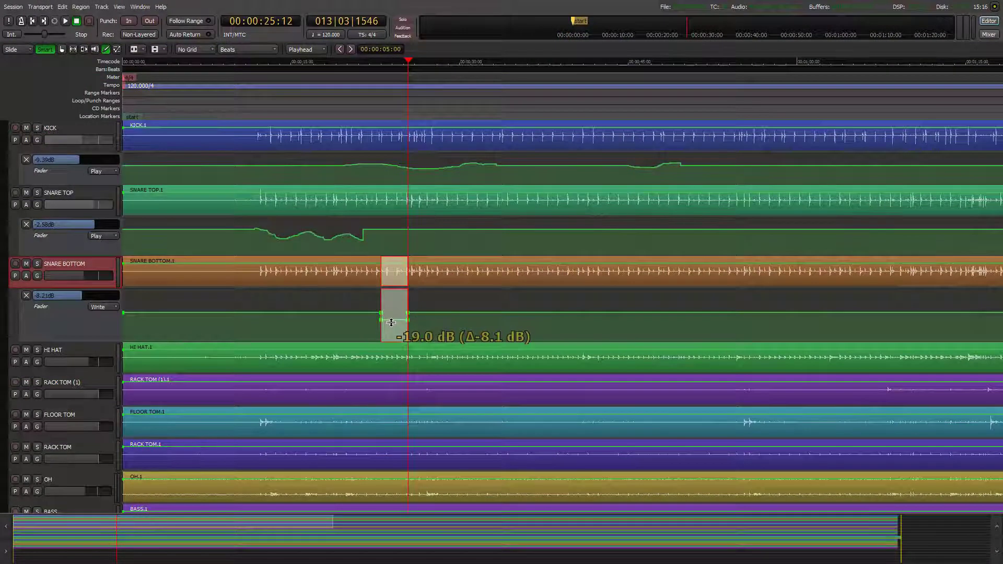
drag(391, 323, 391, 323)
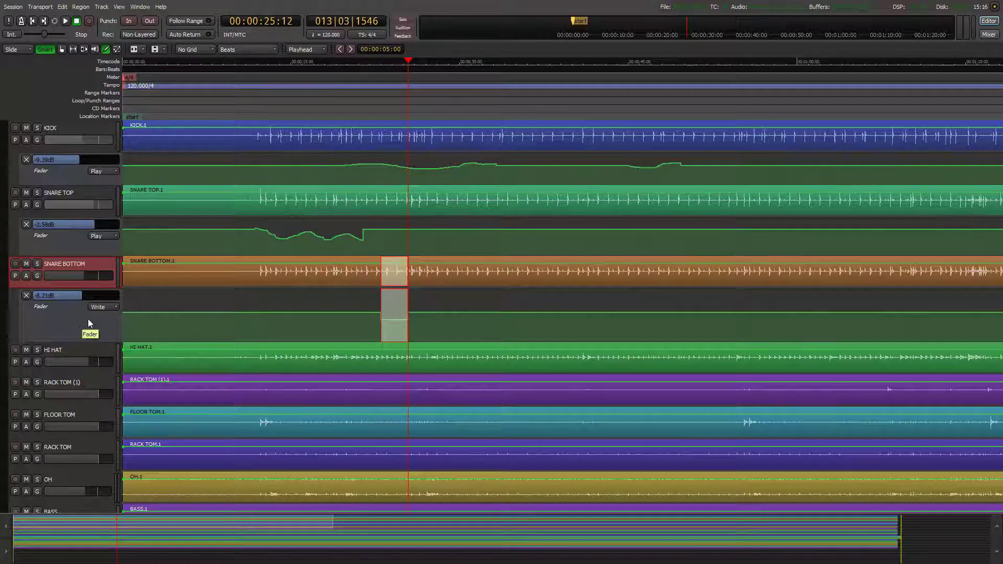
- Change the Snare Bottom fader automation mode from Write to Play
click(114, 306)
click(106, 299)
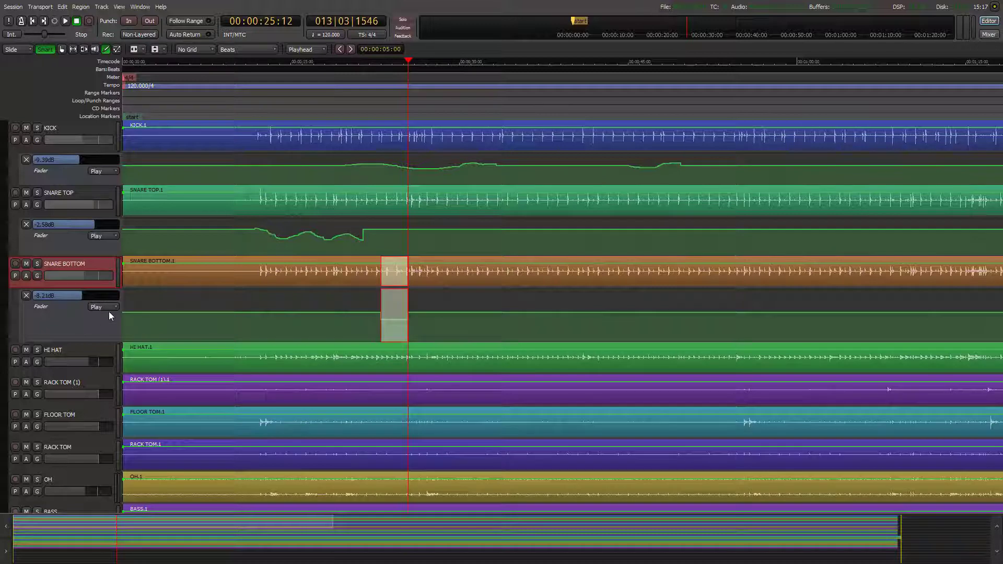